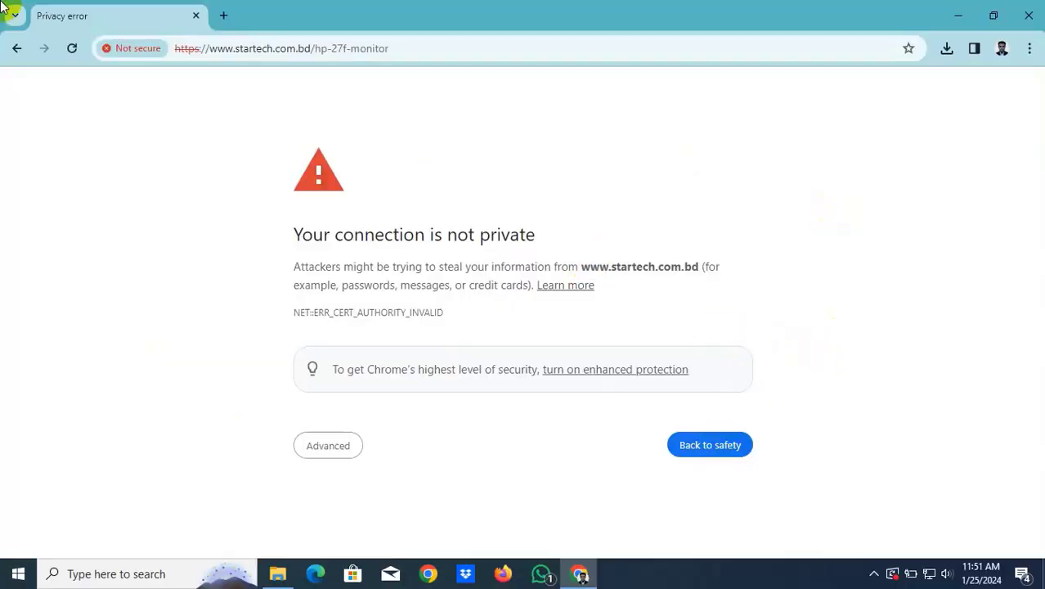
Step: Select the NET::ERR_CERT_AUTHORITY_INVALID error code on the privacy error page, then close Chrome
{"action": "left_click_drag", "start_coordinate": [293, 313], "coordinate": [506, 321]}
{"action": "left_click", "coordinate": [509, 324]}
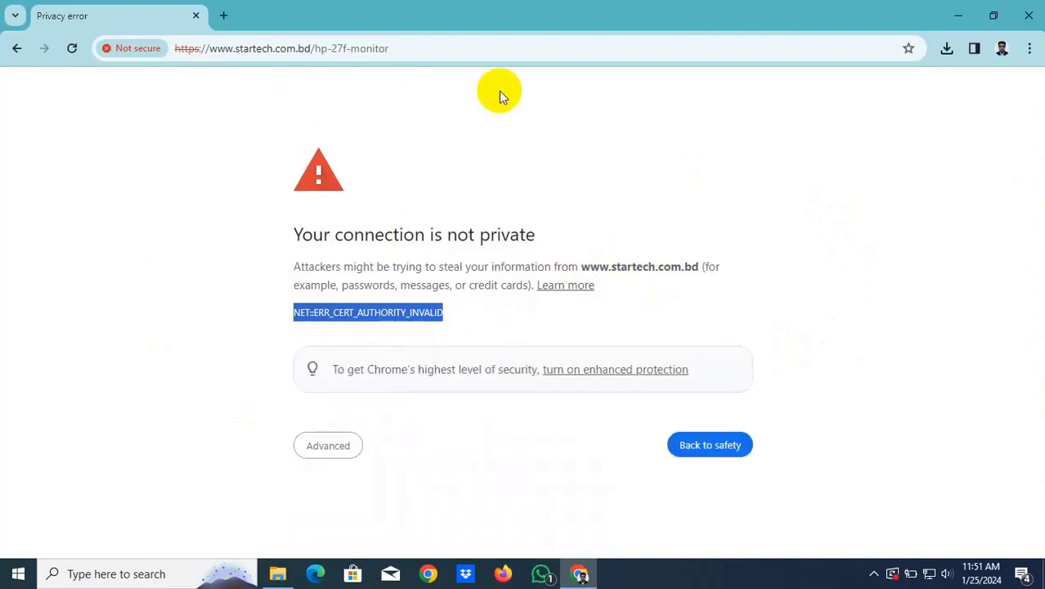
{"action": "left_click", "coordinate": [611, 120]}
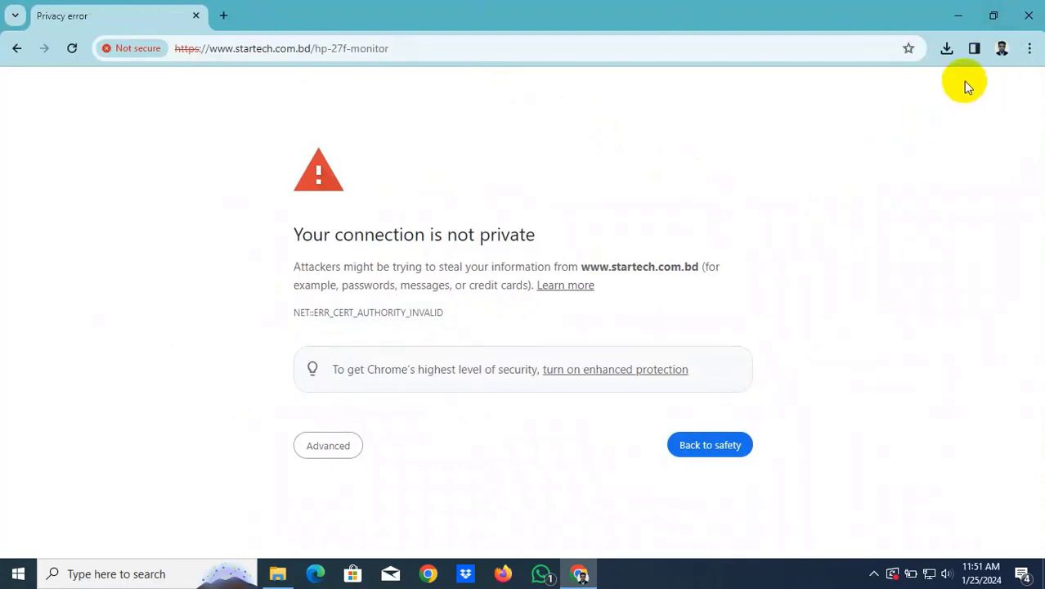
{"action": "left_click", "coordinate": [1027, 16]}
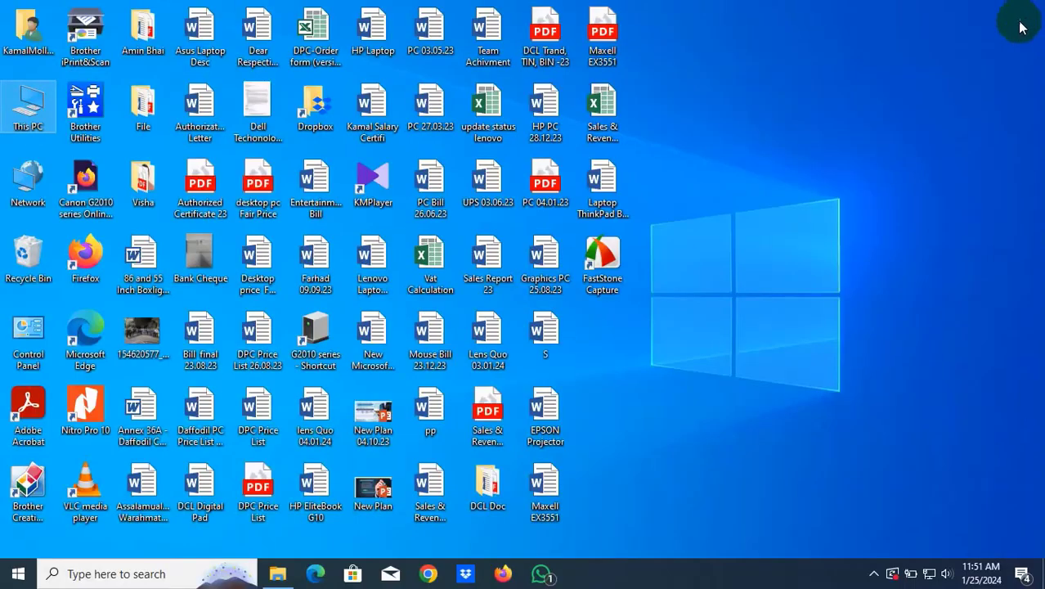
Step: Open the Ethernet 2 Properties dialog through Network & Internet settings and Change adapter options
{"action": "right_click", "coordinate": [927, 581]}
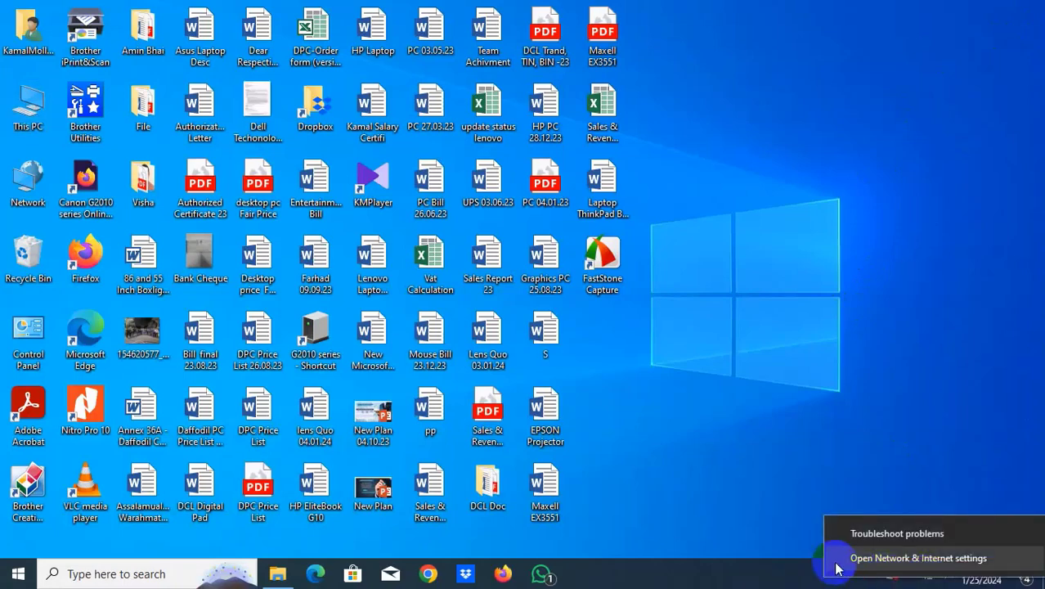
{"action": "left_click", "coordinate": [933, 559]}
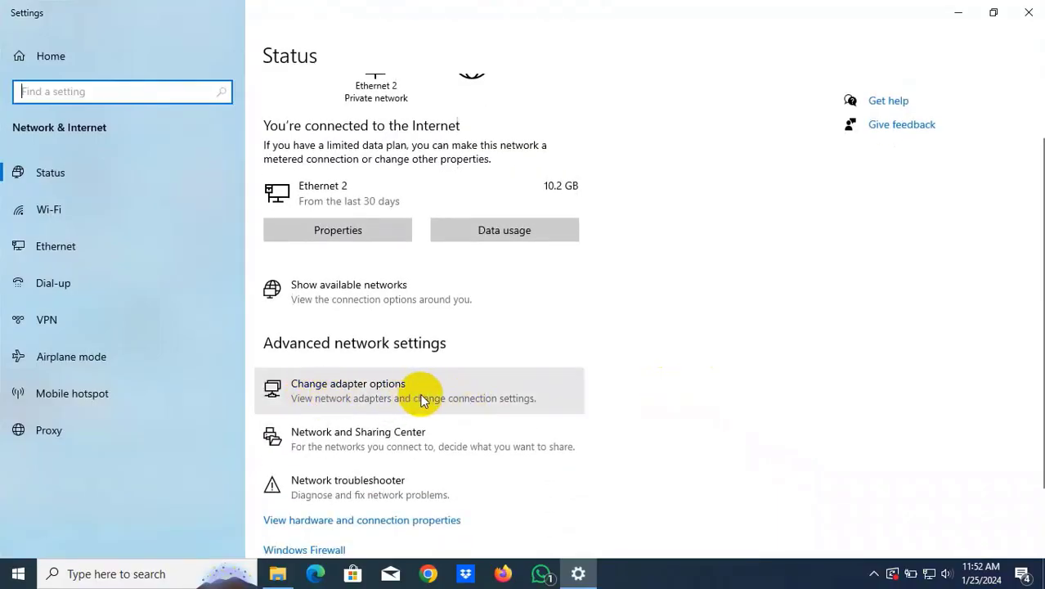
{"action": "left_click", "coordinate": [445, 401]}
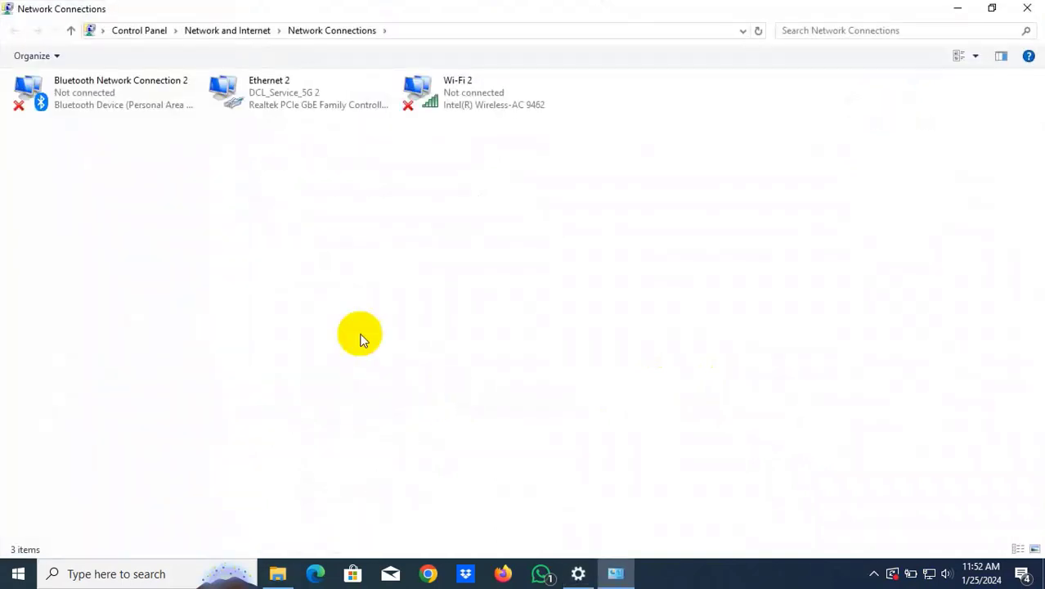
{"action": "double_click", "coordinate": [291, 89]}
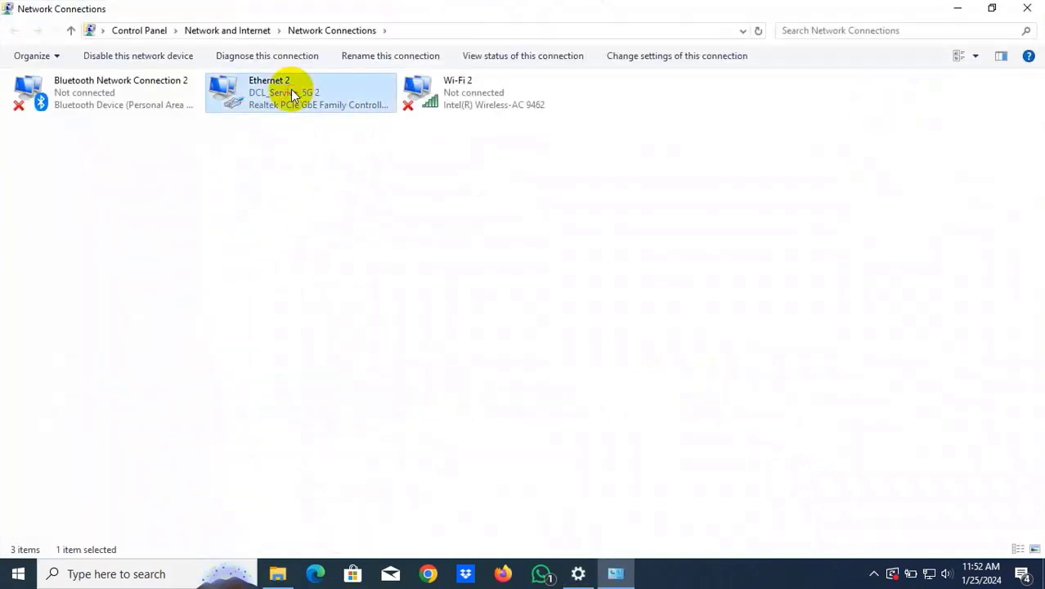
{"action": "left_click", "coordinate": [433, 413]}
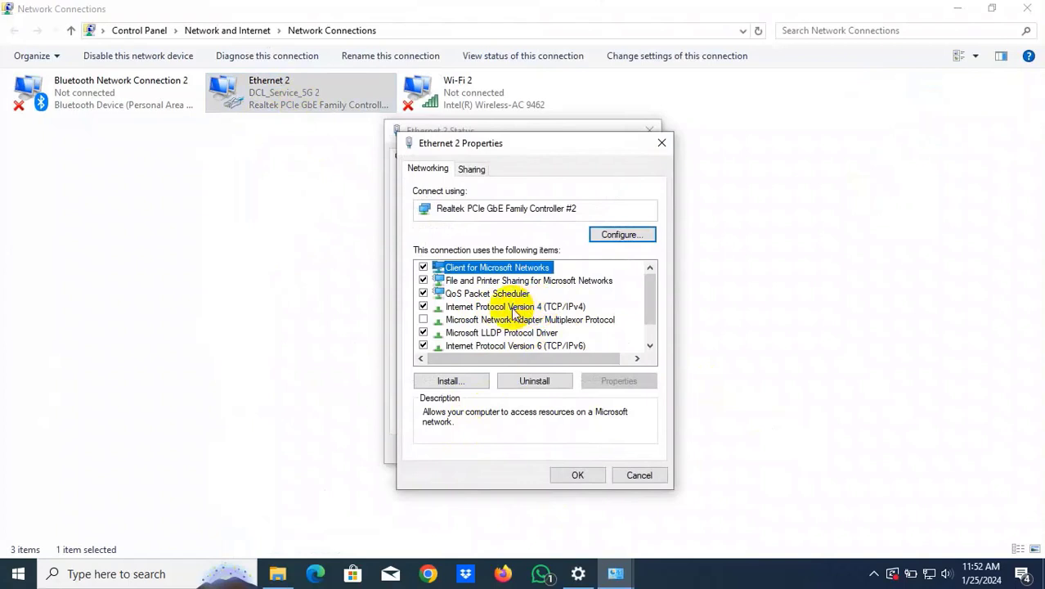
Step: Give Ethernet 2's IPv4 preferred DNS 8.8.8.8 and alternate DNS 4.4.8.8, and confirm both dialogs
{"action": "double_click", "coordinate": [501, 307]}
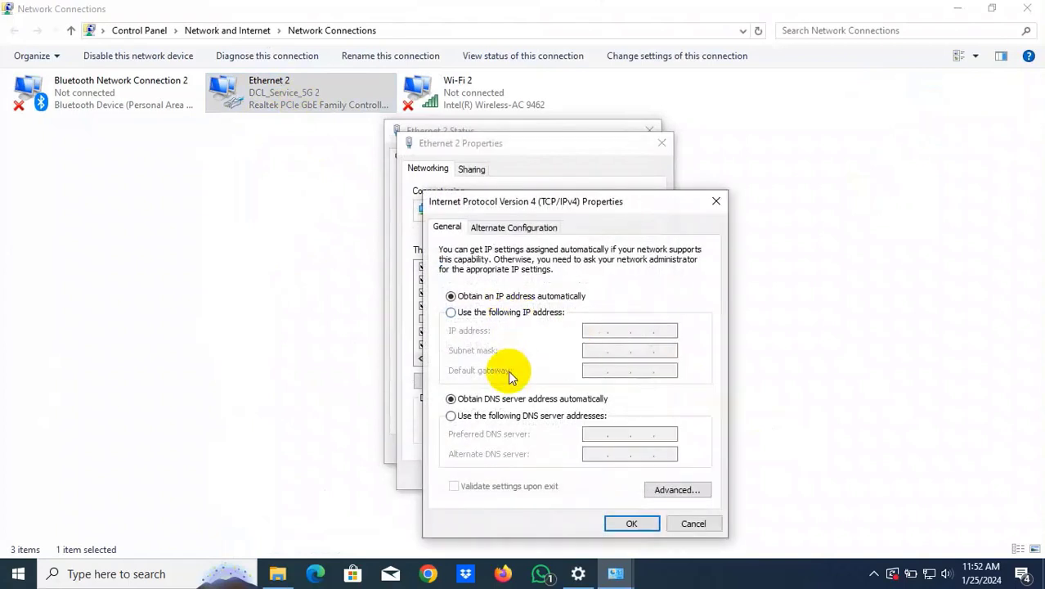
{"action": "left_click", "coordinate": [479, 415]}
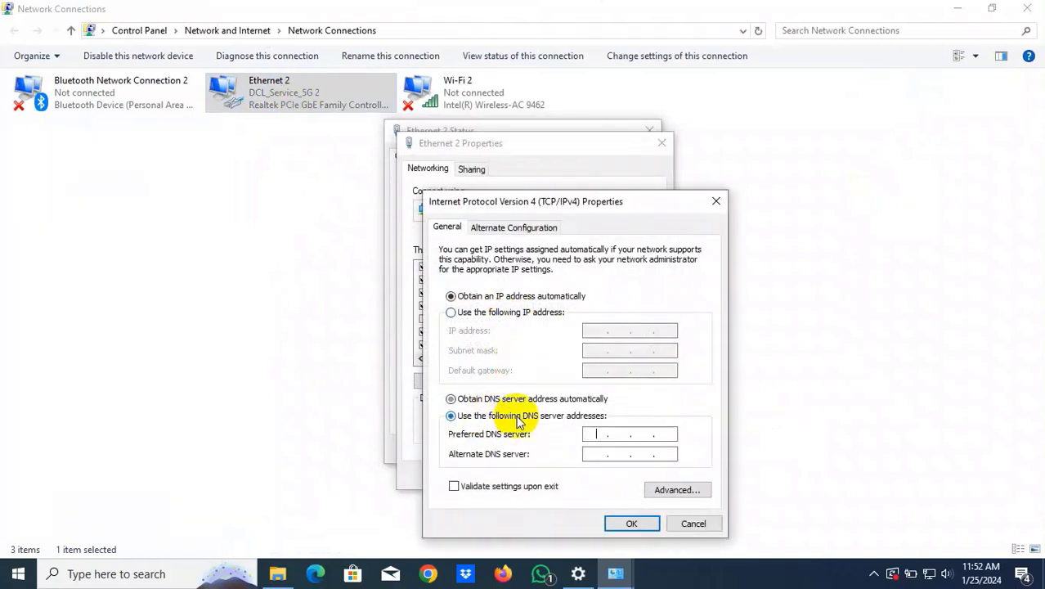
{"action": "left_click", "coordinate": [586, 437]}
{"action": "type", "text": "8.8.8.8"}
{"action": "key", "text": "Tab"}
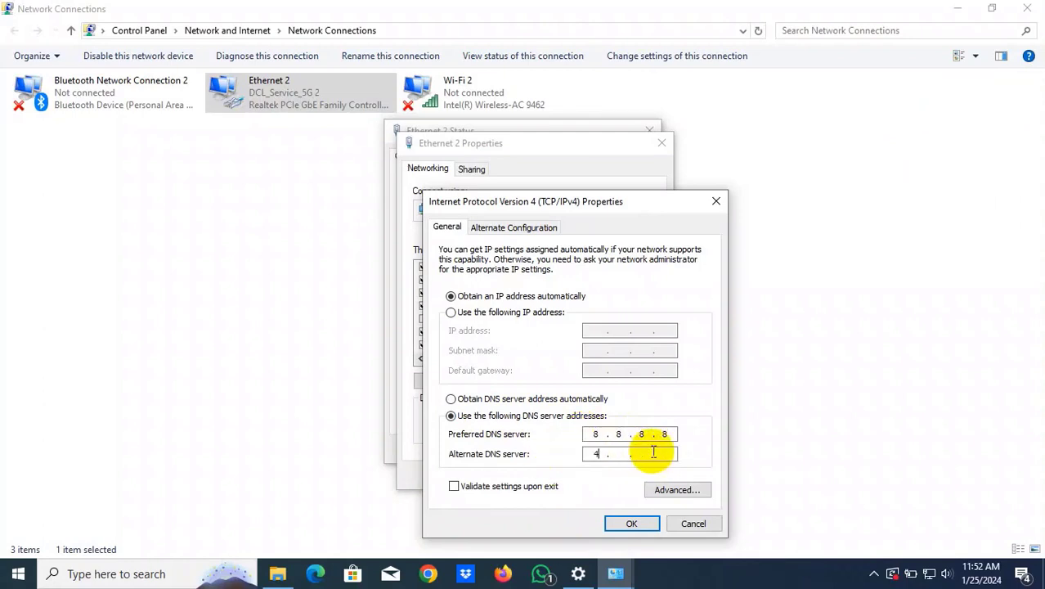
{"action": "type", "text": "4.4.8."}
{"action": "left_click", "coordinate": [614, 525]}
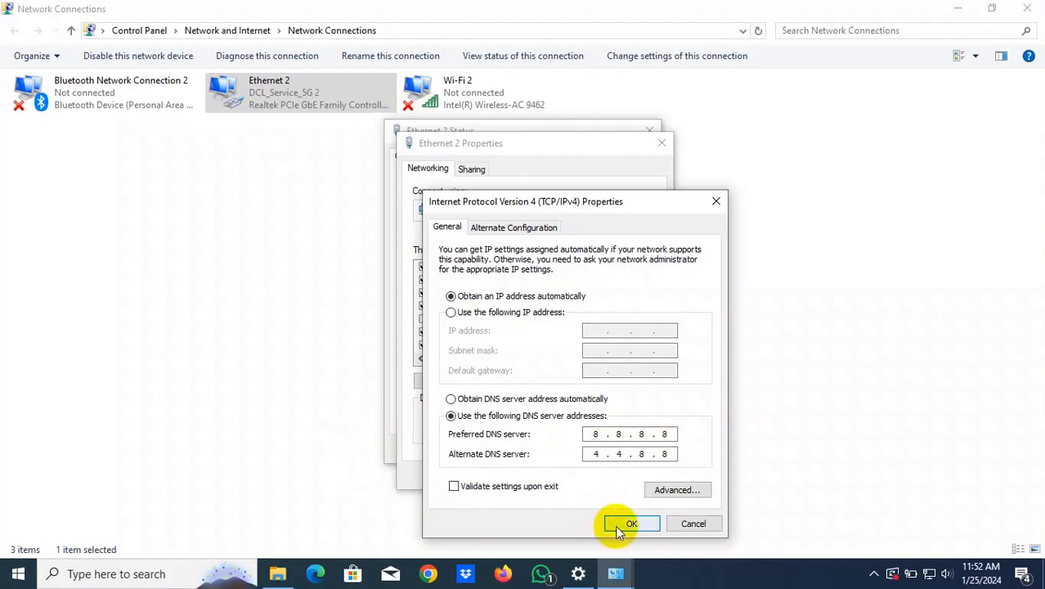
{"action": "left_click", "coordinate": [592, 478]}
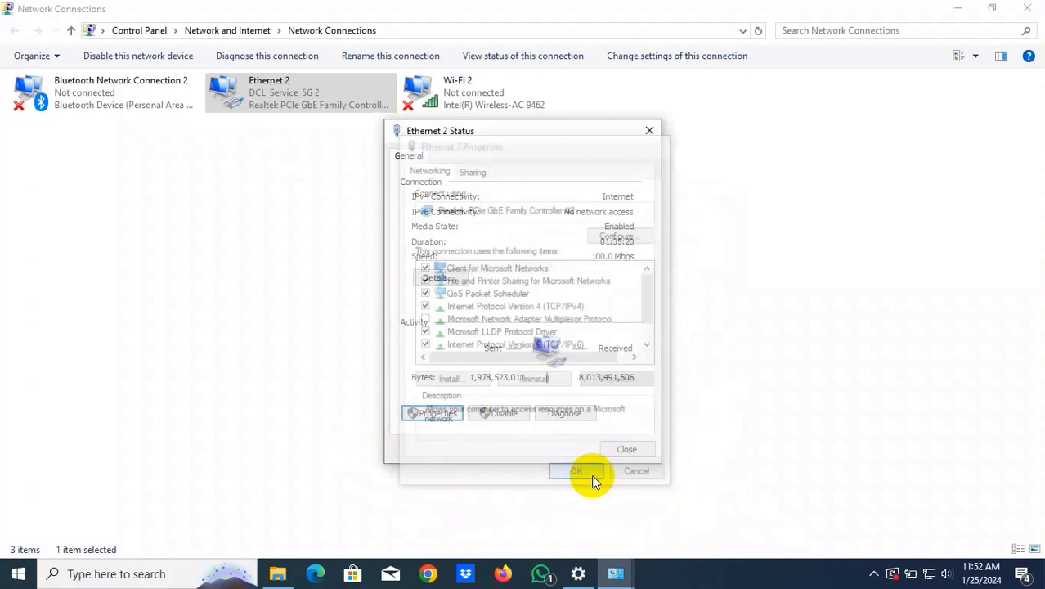
Step: Close the Ethernet 2 Status, Network Connections and Settings windows, then relaunch Chrome from the taskbar
{"action": "left_click", "coordinate": [628, 451]}
{"action": "left_click", "coordinate": [1032, 8]}
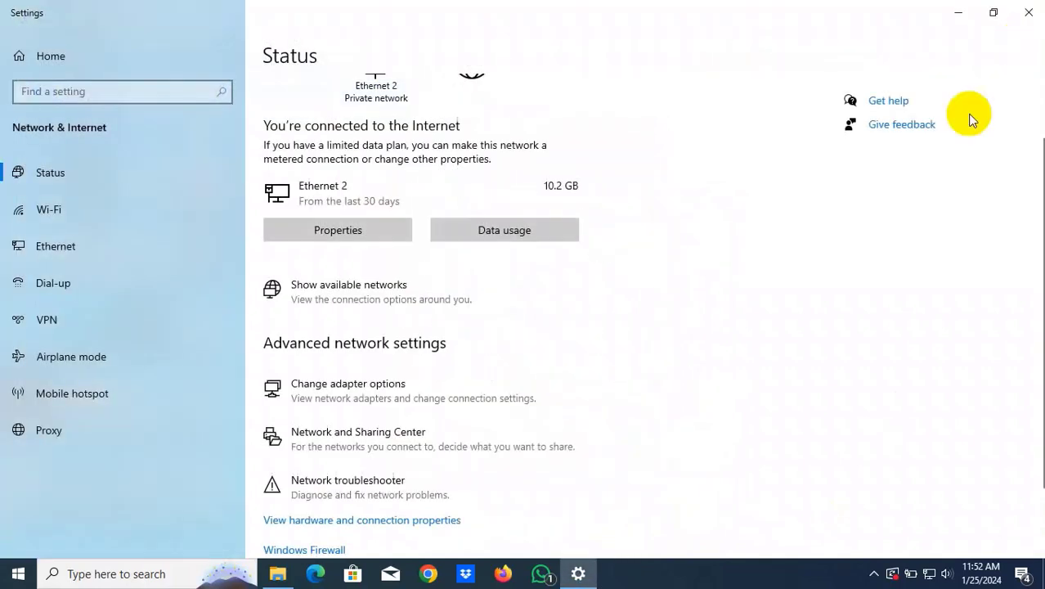
{"action": "left_click", "coordinate": [1032, 9]}
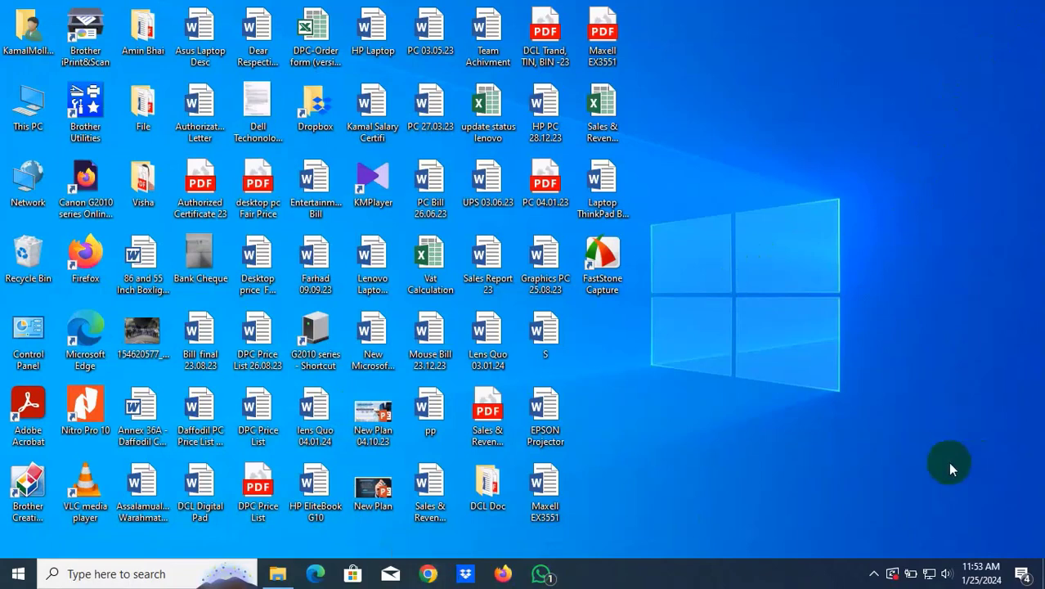
{"action": "left_click", "coordinate": [431, 573]}
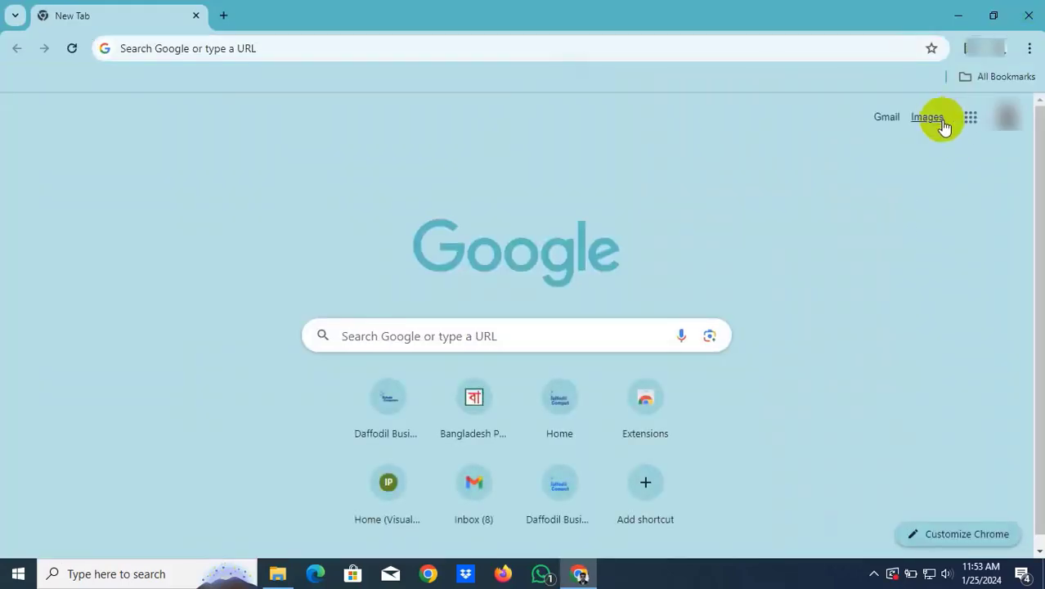
Step: Reach Chrome's Clear browsing data dialog from the History page
{"action": "left_click", "coordinate": [1029, 49]}
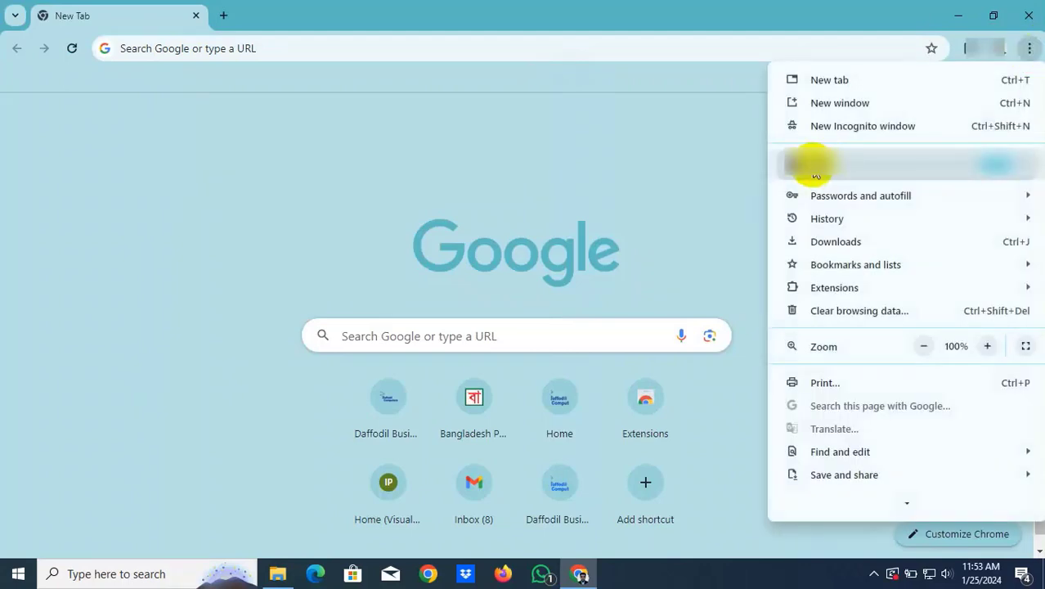
{"action": "mouse_move", "coordinate": [816, 227]}
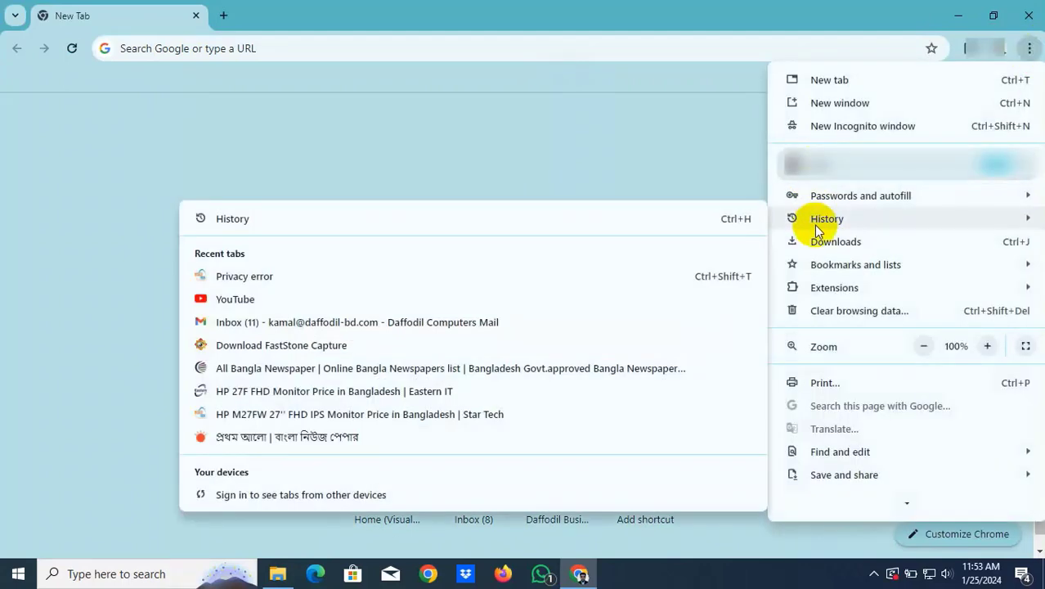
{"action": "left_click", "coordinate": [610, 222]}
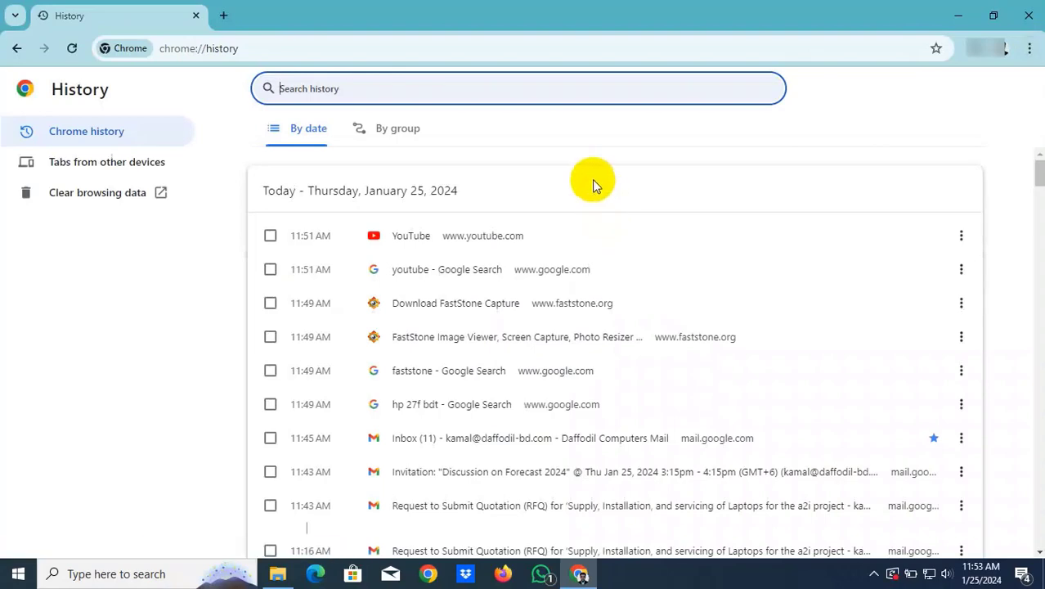
{"action": "left_click", "coordinate": [78, 192]}
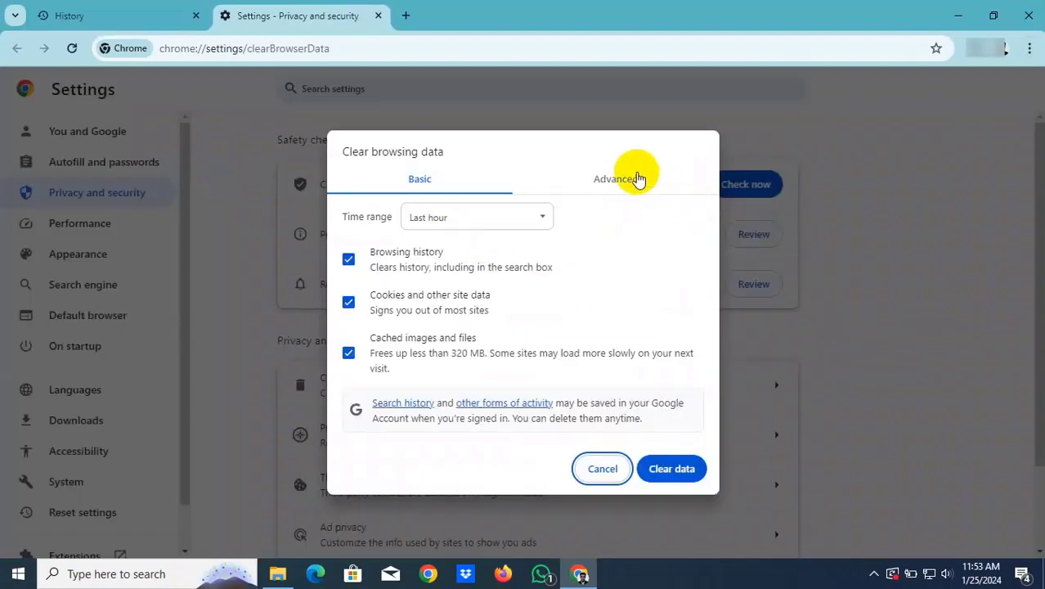
Step: Clear all-time data on the Advanced tab, including passwords, autofill, site settings and hosted app data
{"action": "left_click", "coordinate": [637, 178]}
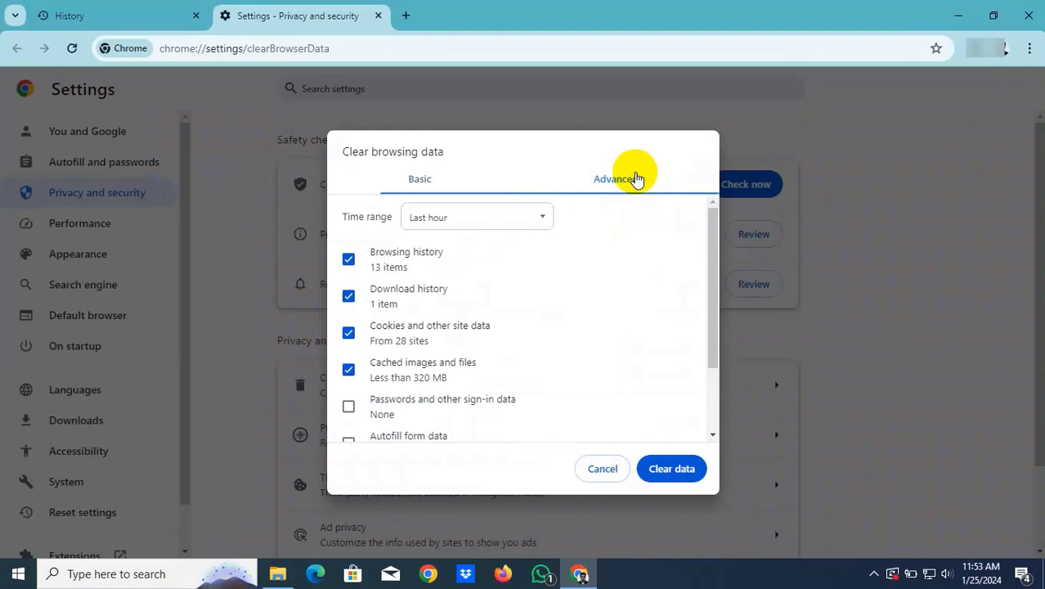
{"action": "left_click", "coordinate": [471, 220]}
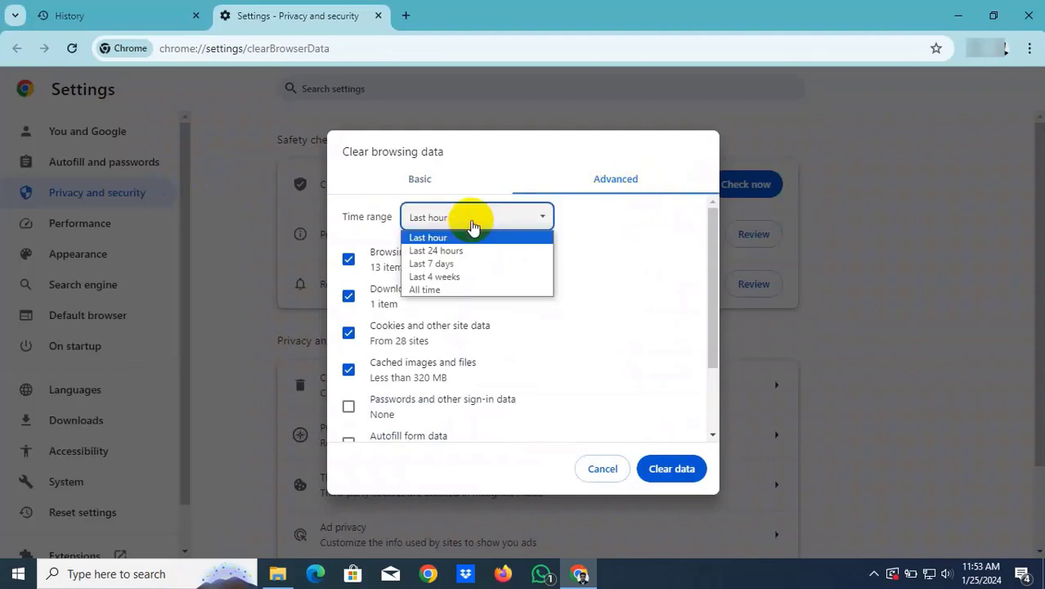
{"action": "left_click", "coordinate": [427, 290]}
{"action": "scroll", "coordinate": [432, 294], "scroll_direction": "down", "scroll_amount": 3}
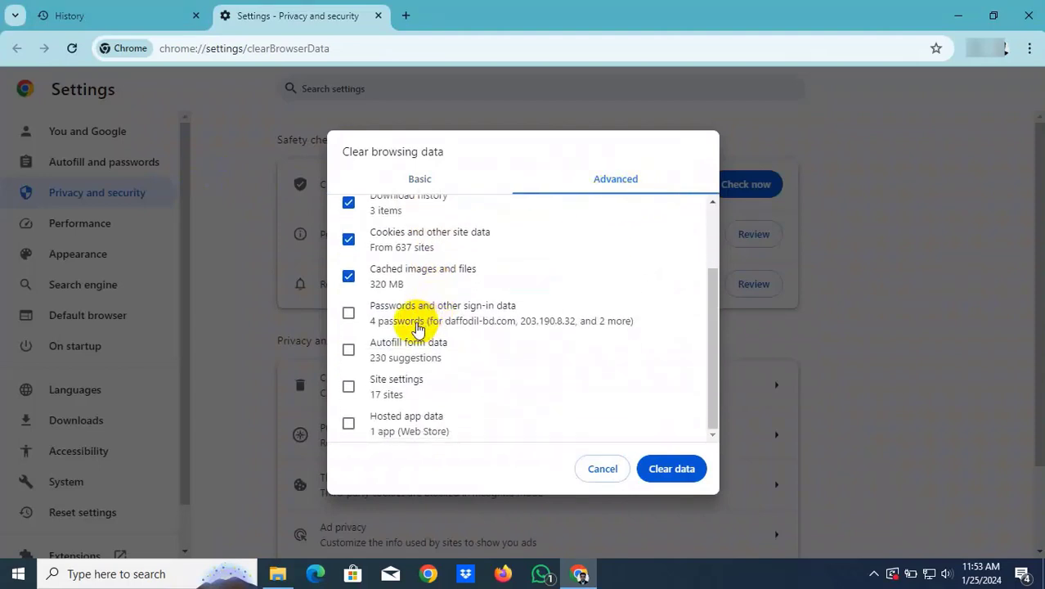
{"action": "left_click", "coordinate": [372, 426]}
{"action": "left_click", "coordinate": [381, 388]}
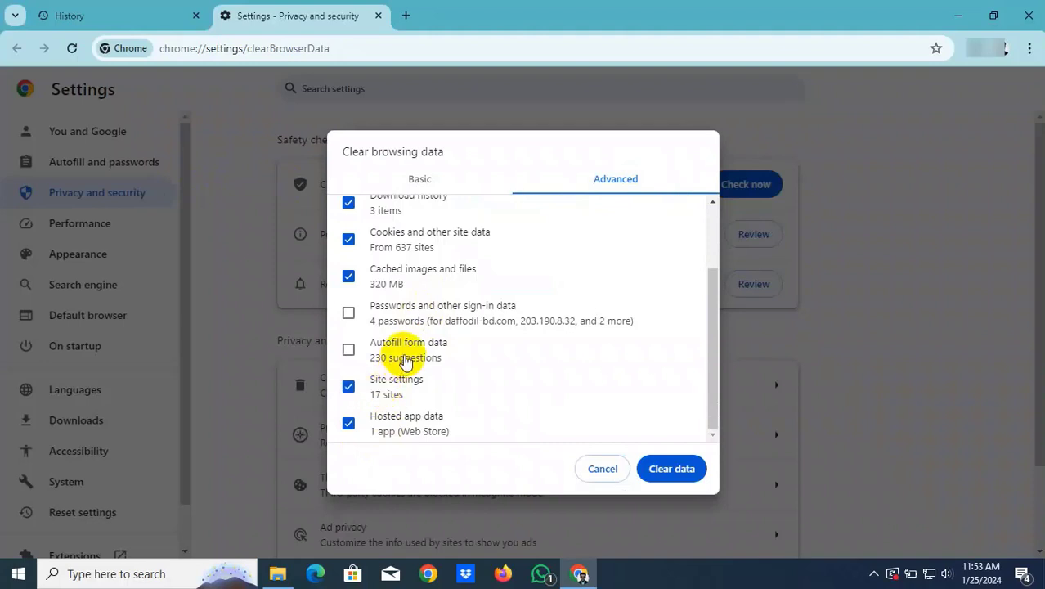
{"action": "left_click", "coordinate": [405, 360]}
{"action": "left_click", "coordinate": [408, 319]}
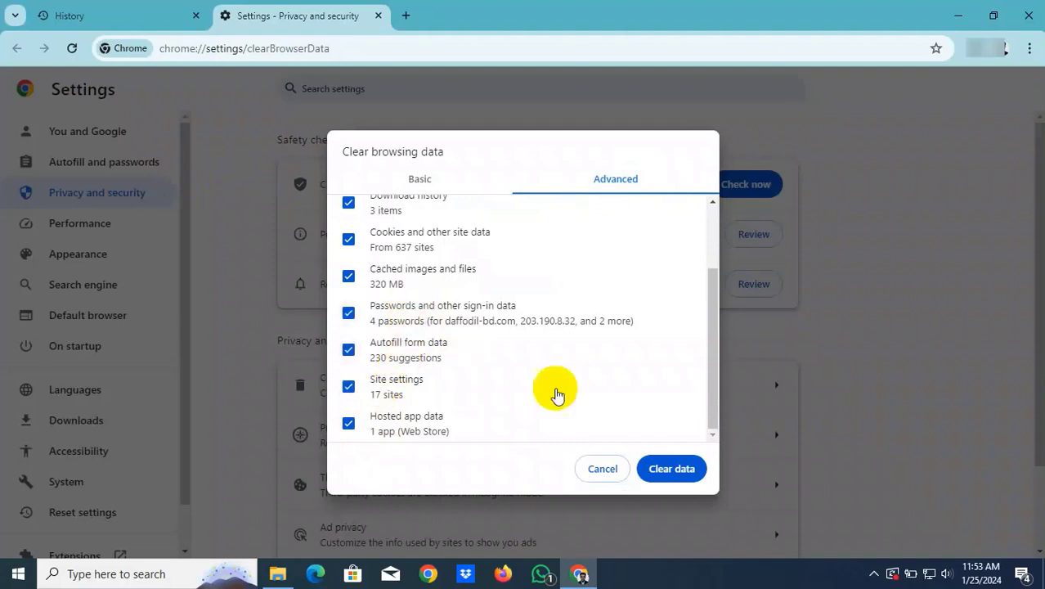
{"action": "left_click", "coordinate": [677, 470]}
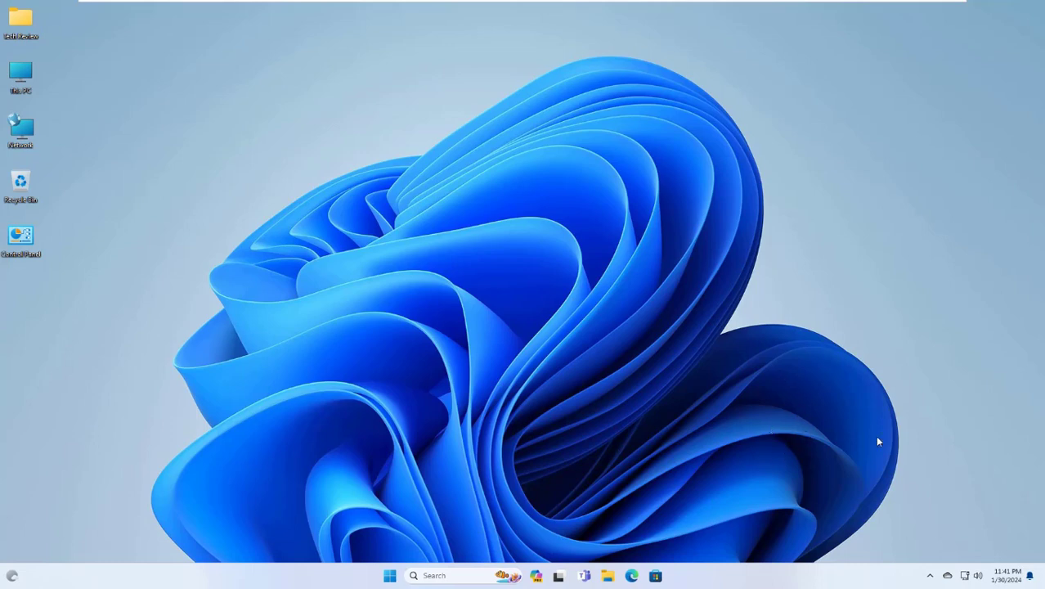
Step: Open the Ethernet0 Properties dialog from Advanced network settings in Network & Internet settings
{"action": "right_click", "coordinate": [965, 576]}
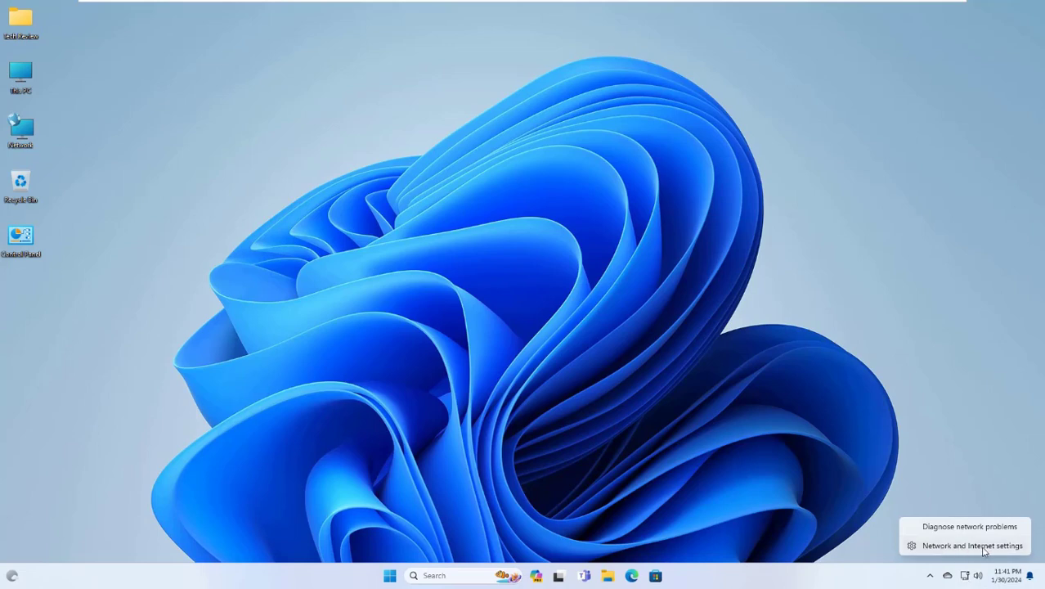
{"action": "left_click", "coordinate": [969, 546]}
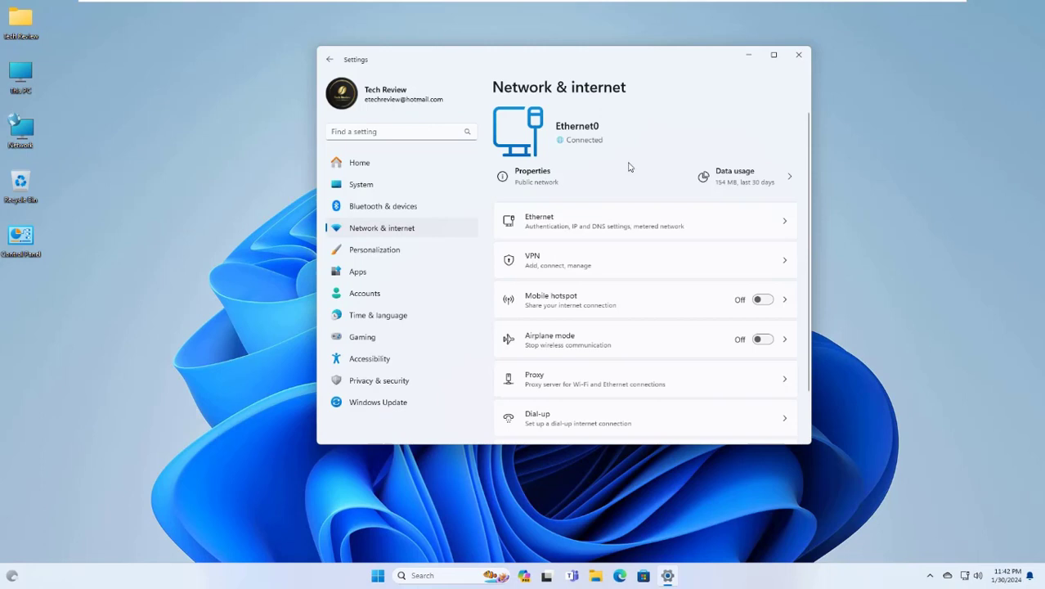
{"action": "scroll", "coordinate": [629, 167], "scroll_direction": "down", "scroll_amount": 2}
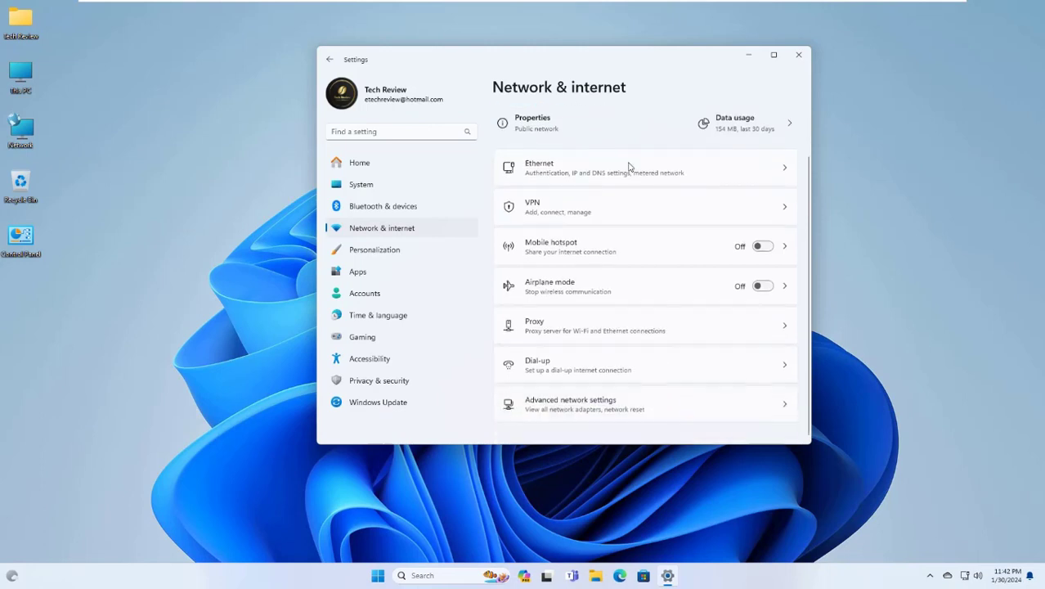
{"action": "left_click", "coordinate": [601, 404]}
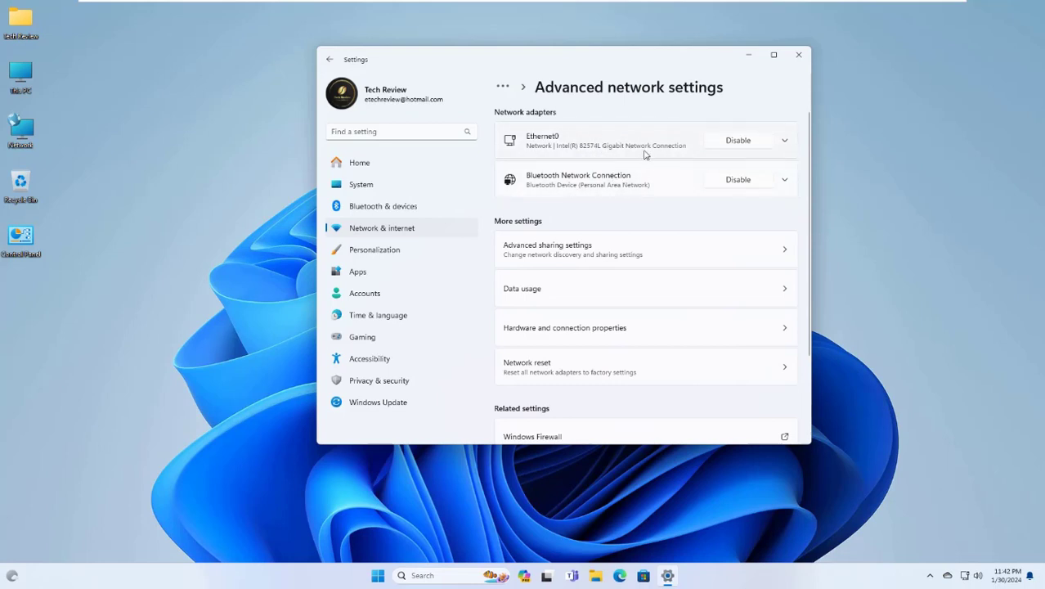
{"action": "left_click", "coordinate": [622, 139]}
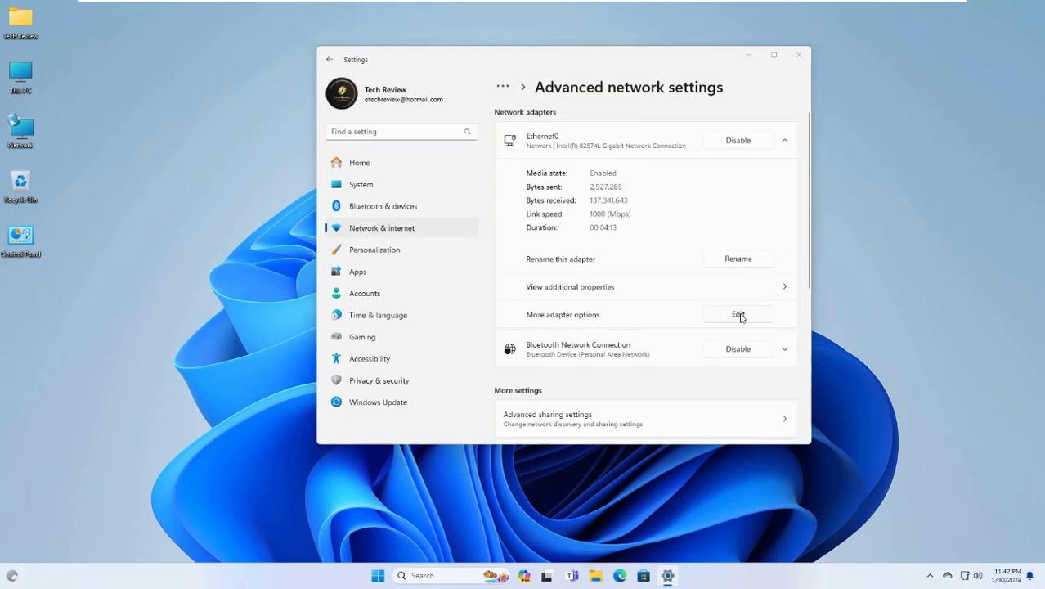
{"action": "left_click", "coordinate": [738, 315]}
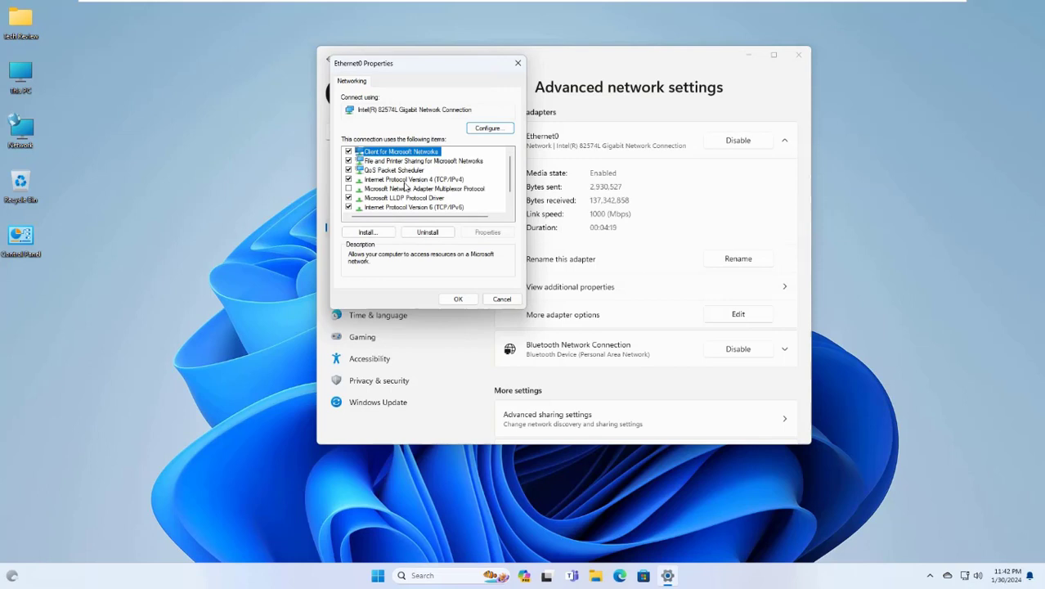
Step: Switch Ethernet0's IPv4 to custom DNS servers 8.8.8.8 and 4.4.8.8, and save
{"action": "double_click", "coordinate": [407, 180]}
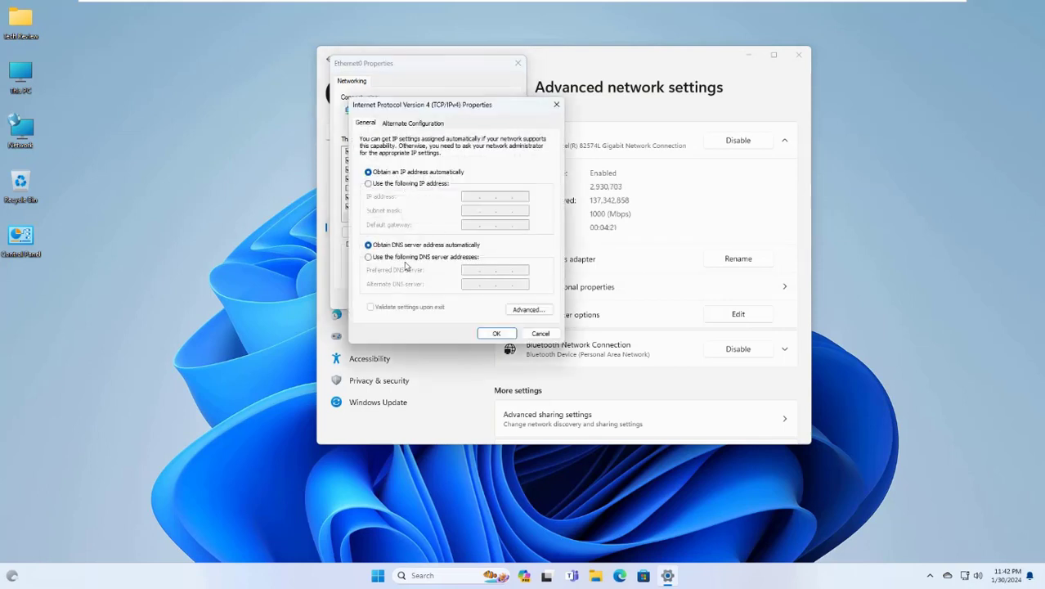
{"action": "left_click", "coordinate": [402, 256]}
{"action": "type", "text": "8.8"}
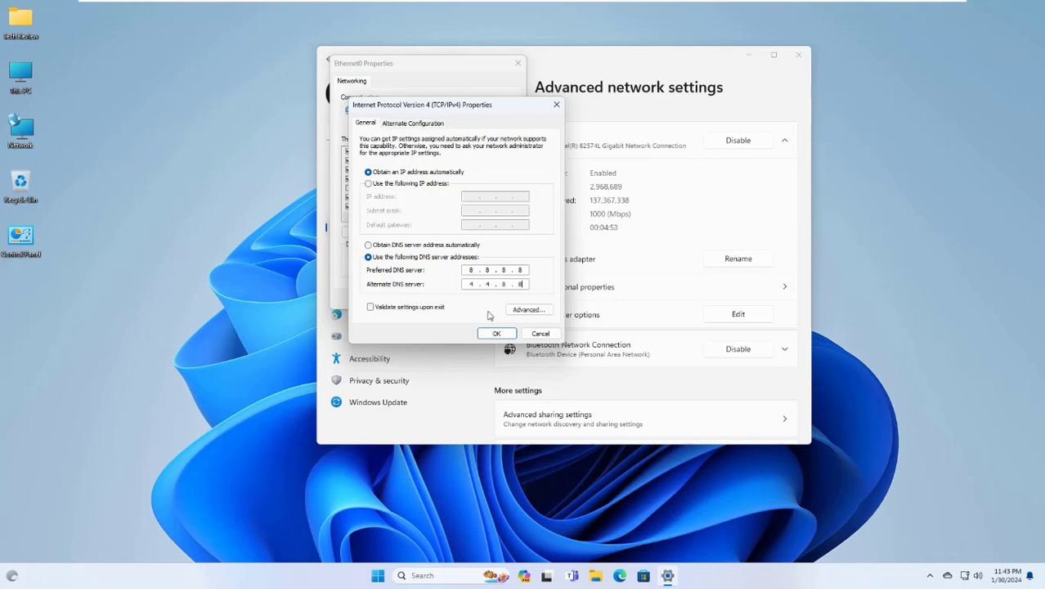
{"action": "left_click", "coordinate": [496, 335]}
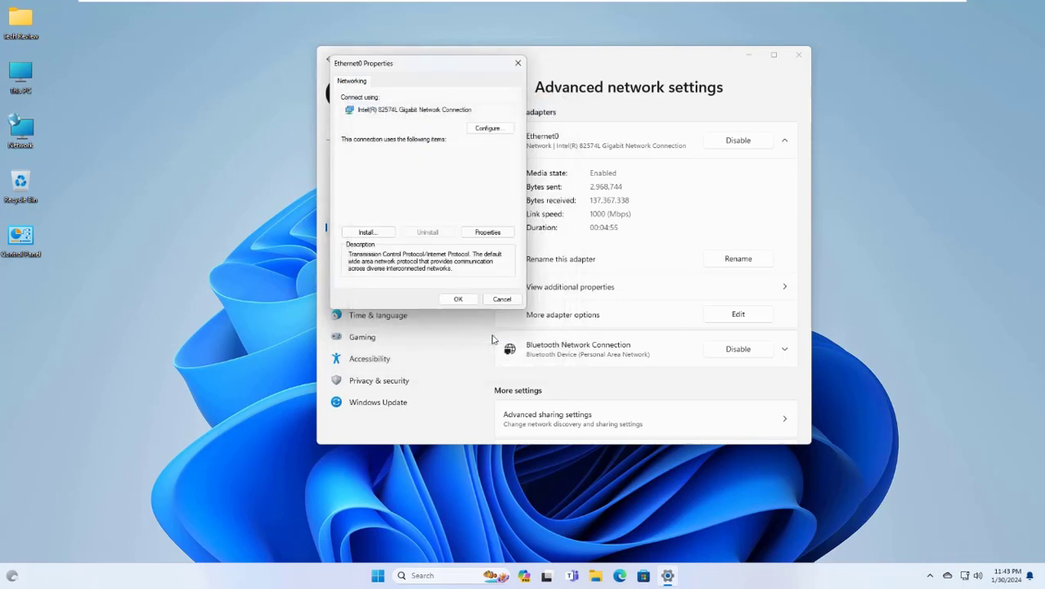
{"action": "left_click", "coordinate": [458, 299]}
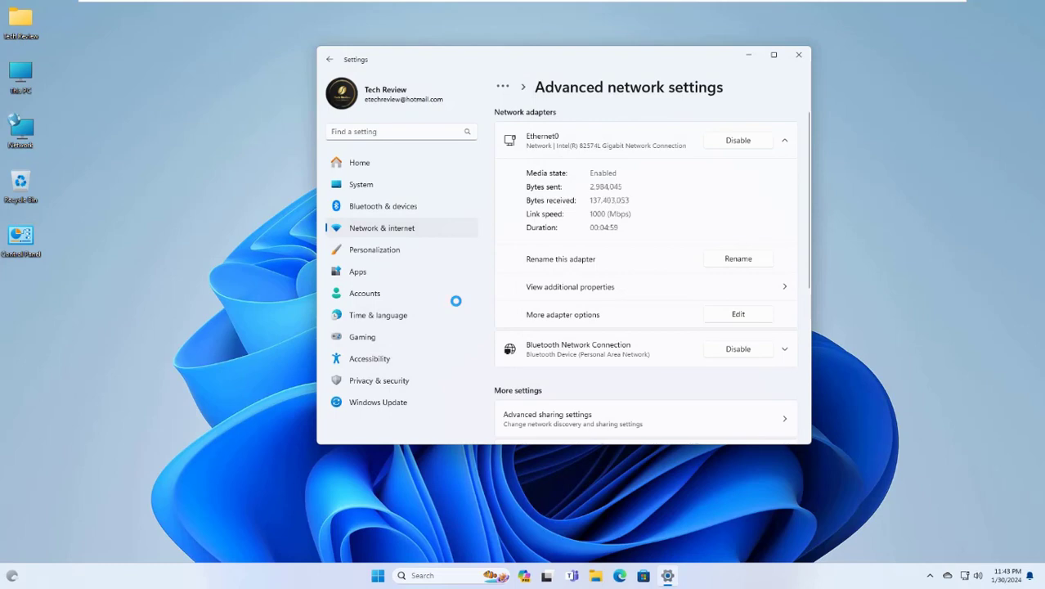
Step: Close Settings and minimise the virtual machine to return to Chrome's YouTube home page
{"action": "left_click", "coordinate": [800, 55]}
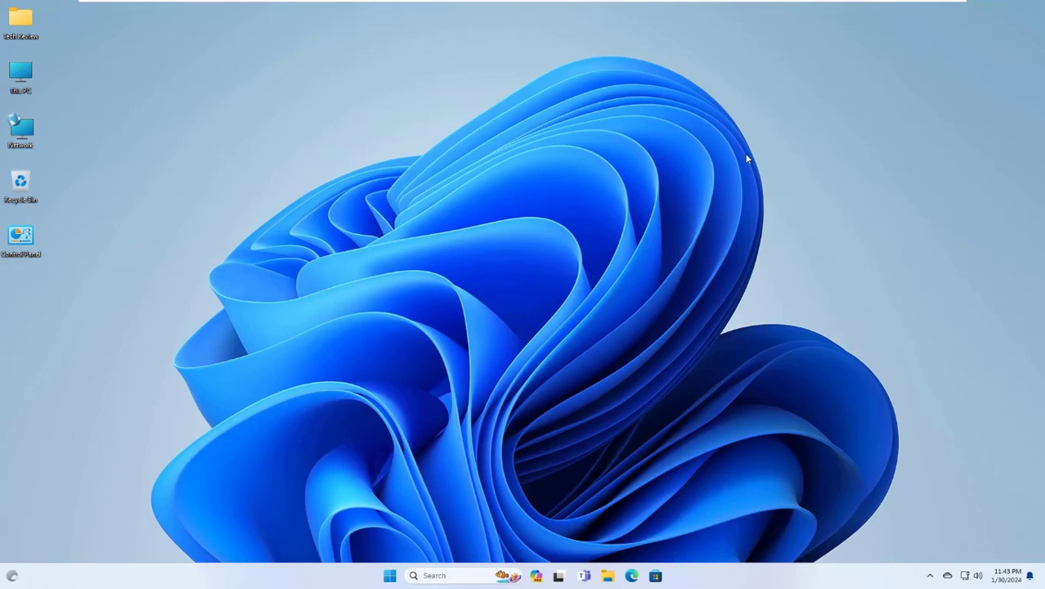
{"action": "left_click", "coordinate": [922, 8]}
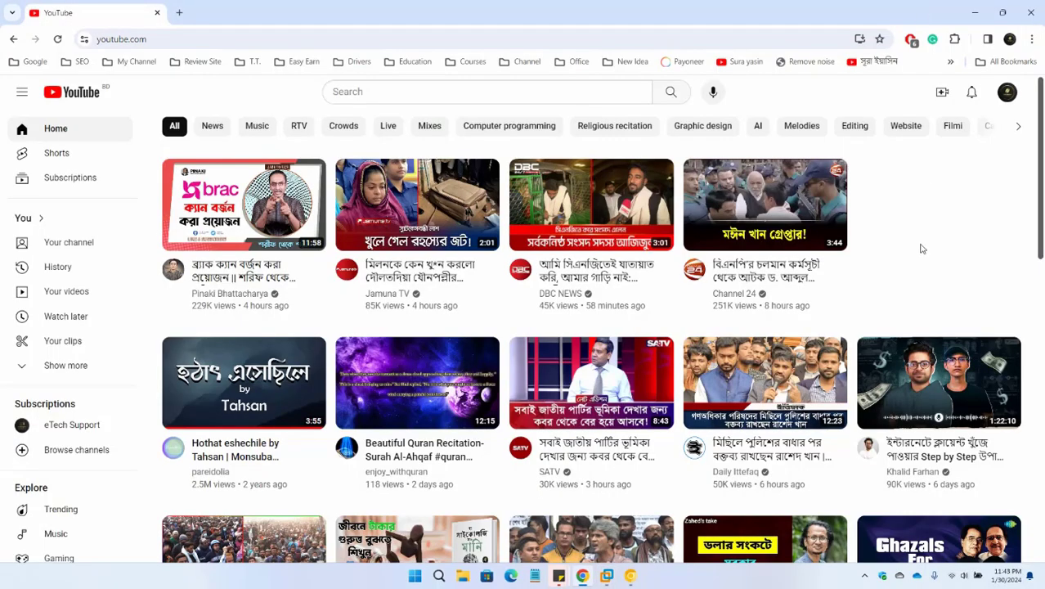